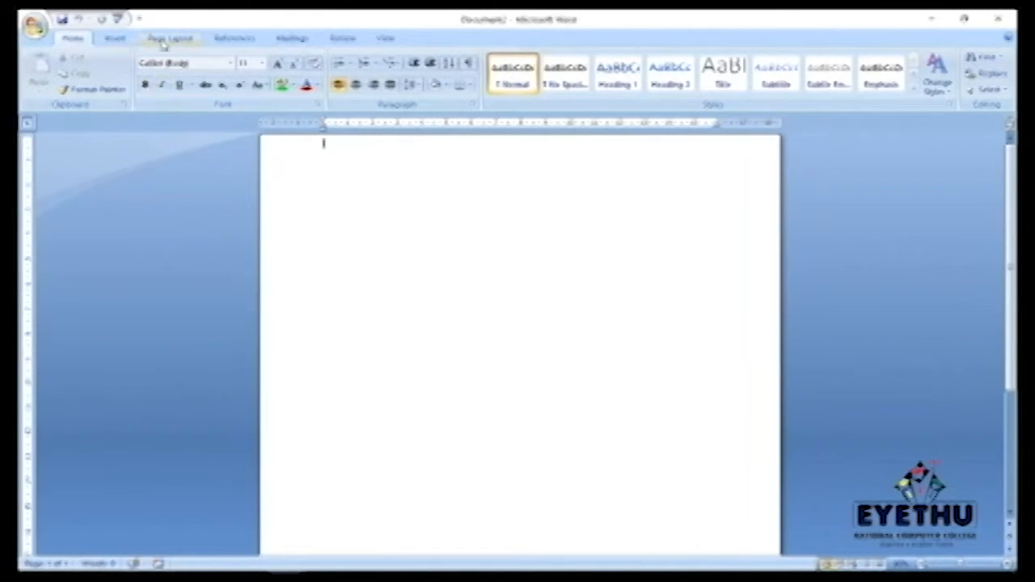
Step: Browse the Insert, Page Layout and References tabs, ending on the Mailings tab tools
{"action": "left_click", "coordinate": [129, 38]}
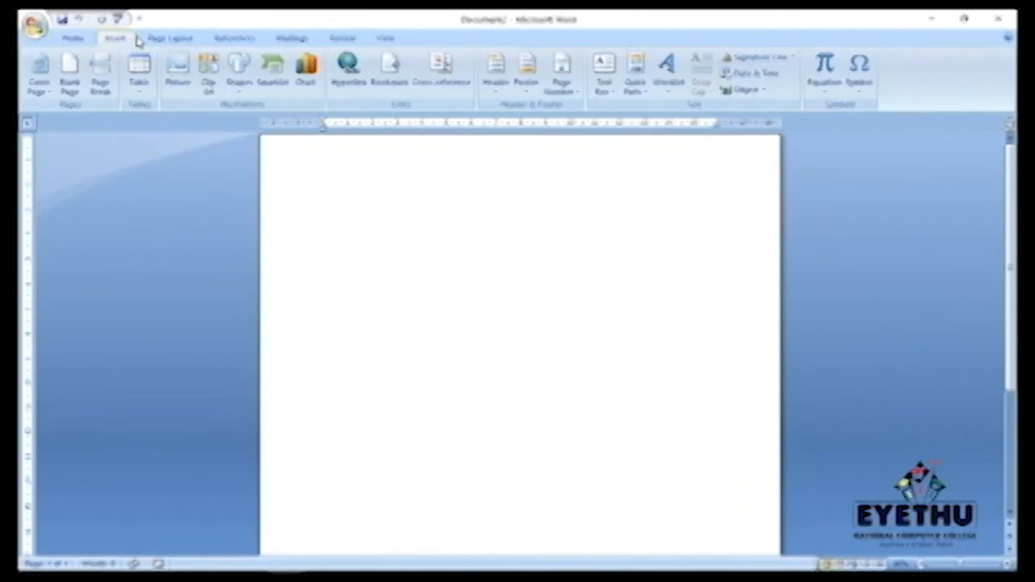
{"action": "left_click", "coordinate": [179, 41]}
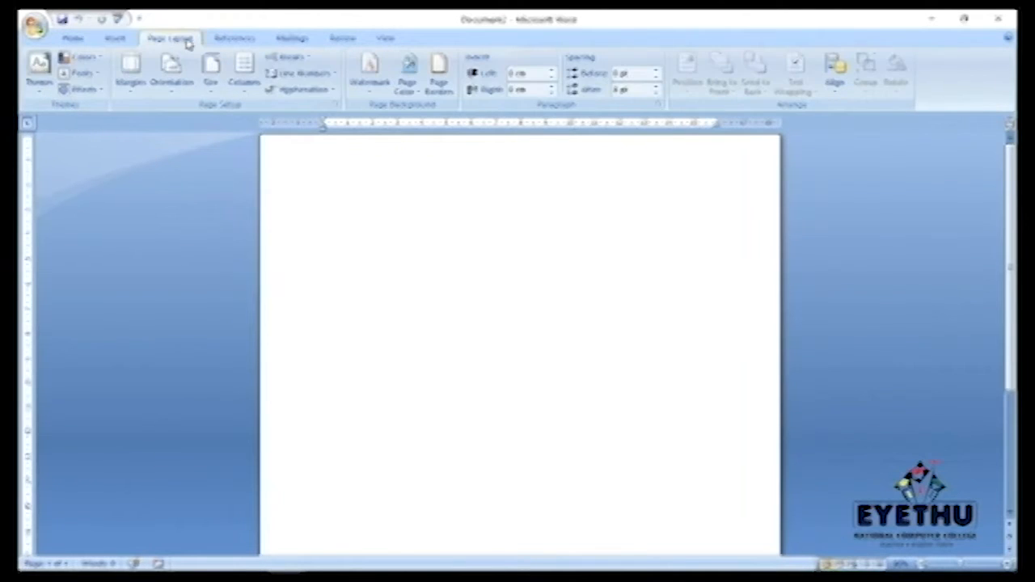
{"action": "left_click", "coordinate": [238, 42]}
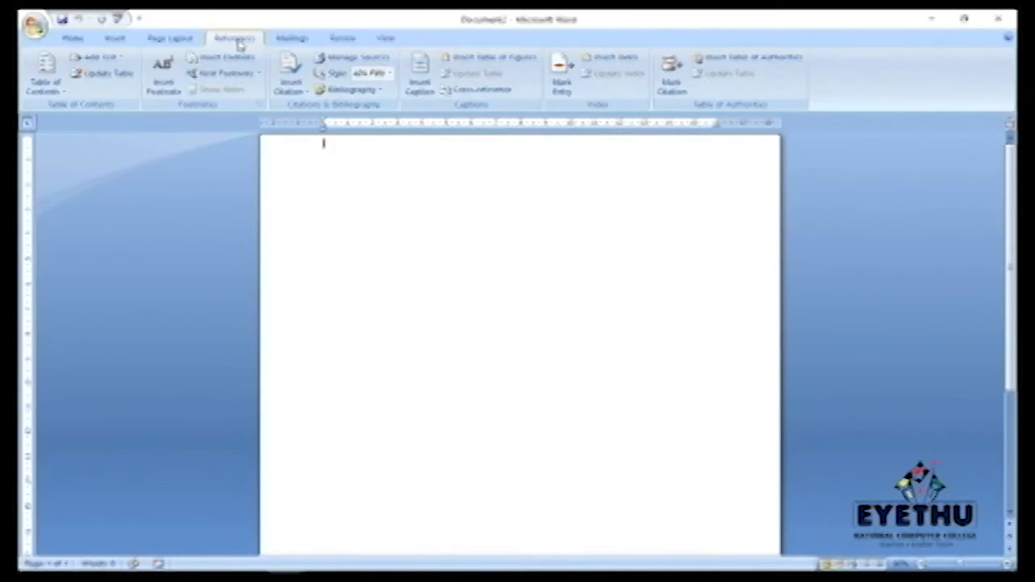
{"action": "left_click", "coordinate": [294, 39]}
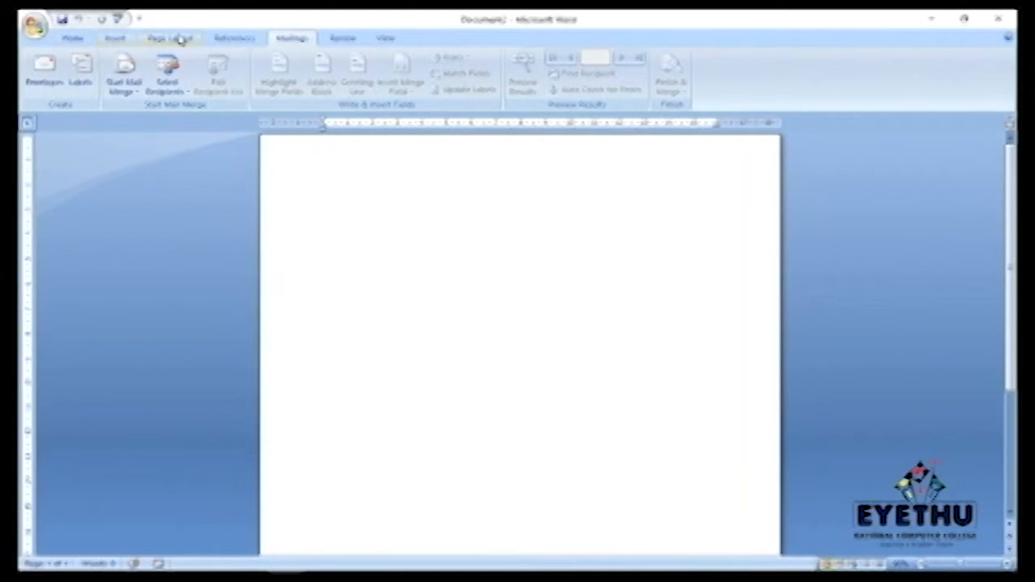
Step: Open the Start Mail Merge document-type list, then reopen it after a detour to Home
{"action": "left_click", "coordinate": [134, 100]}
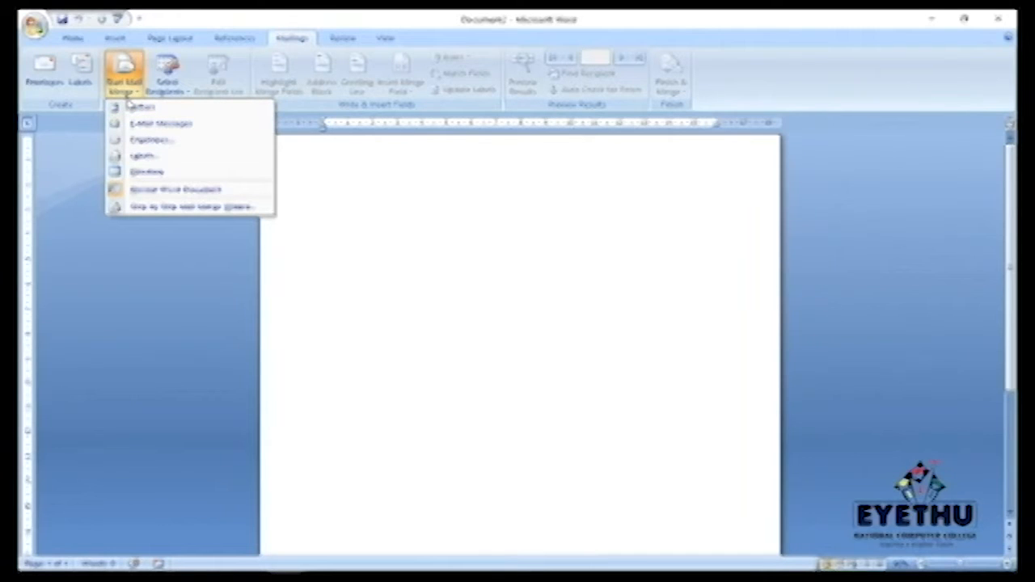
{"action": "left_click", "coordinate": [72, 40]}
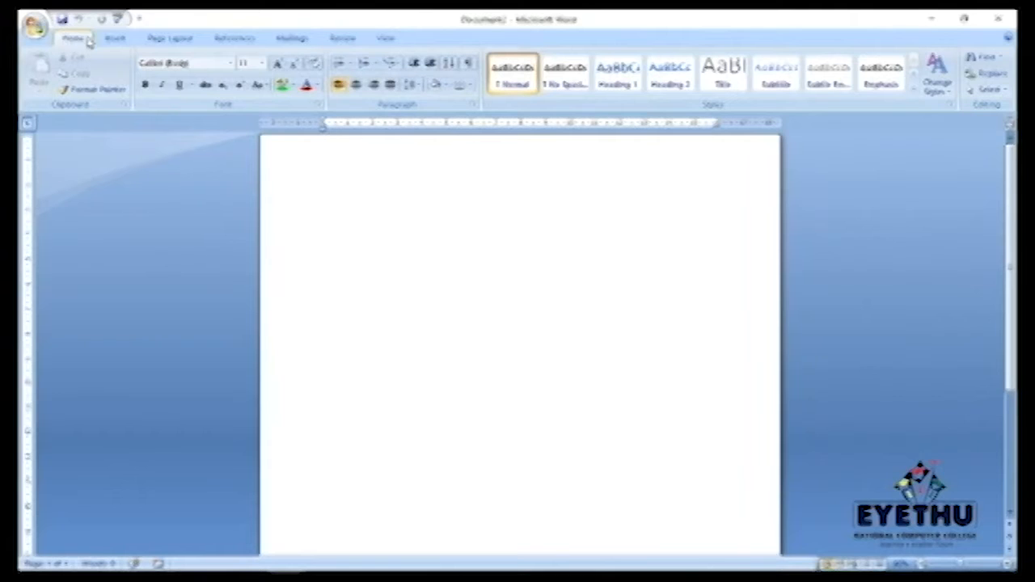
{"action": "left_click", "coordinate": [292, 39]}
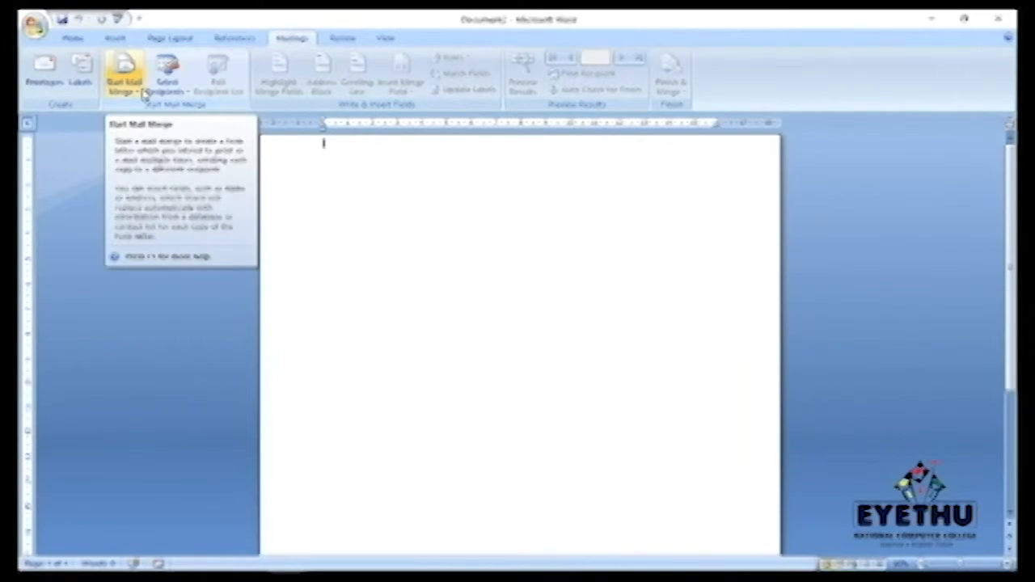
{"action": "left_click", "coordinate": [124, 81]}
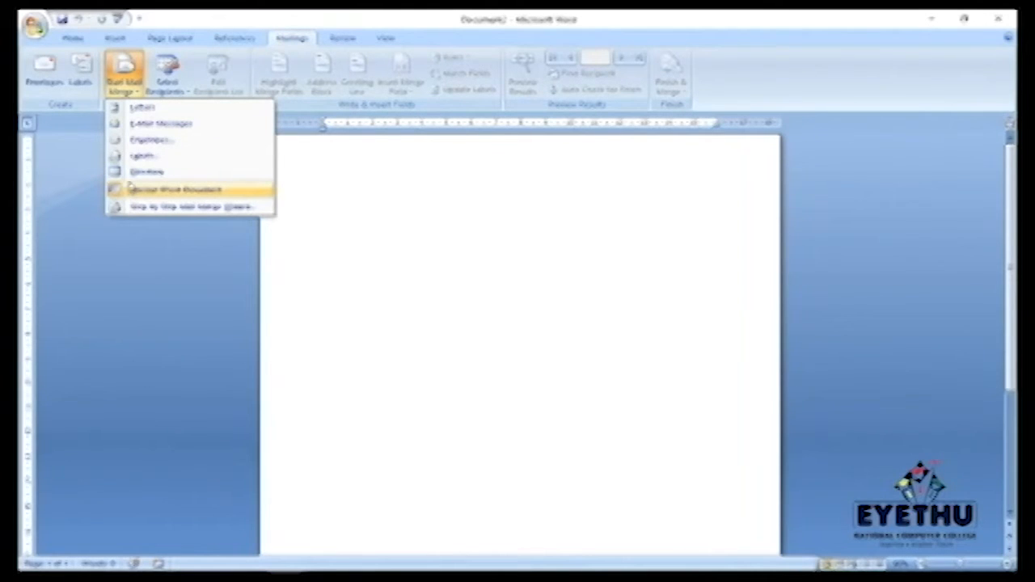
Step: Start a Letters merge, then reopen the Start Mail Merge menu
{"action": "left_click", "coordinate": [143, 109]}
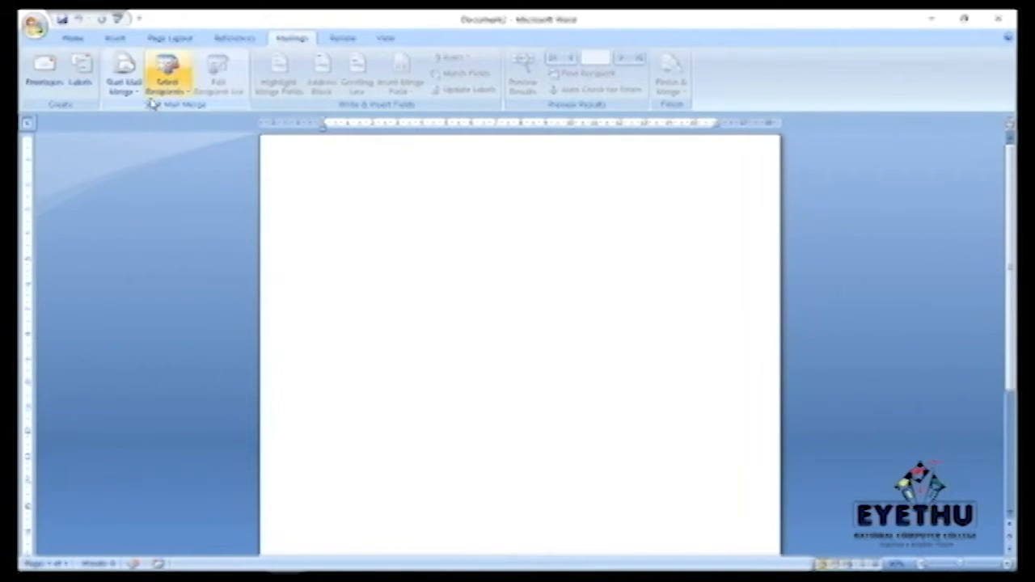
{"action": "left_click", "coordinate": [128, 90]}
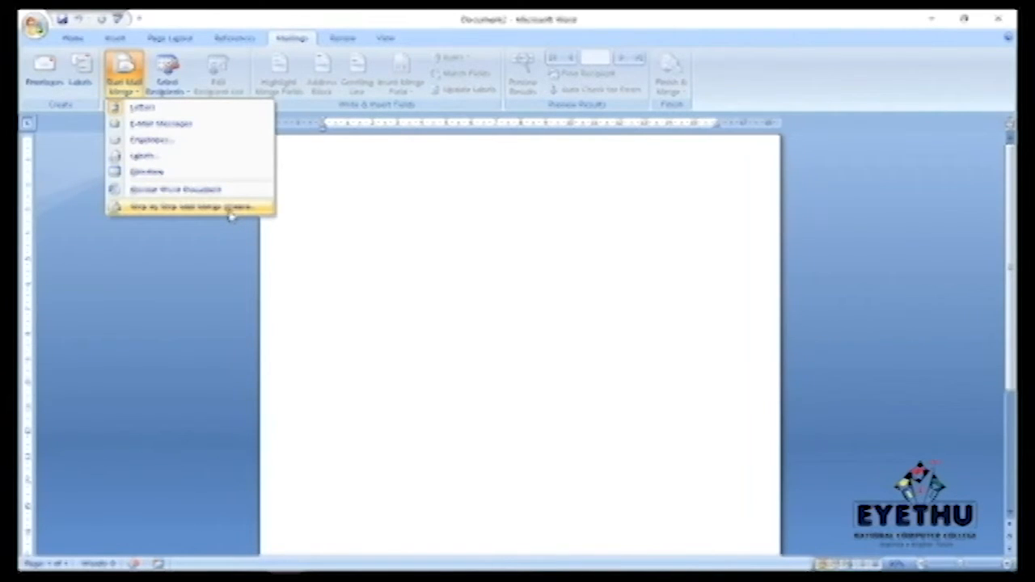
Step: Launch the Step by Step Mail Merge Wizard and pick Envelopes as the document type
{"action": "left_click", "coordinate": [174, 207]}
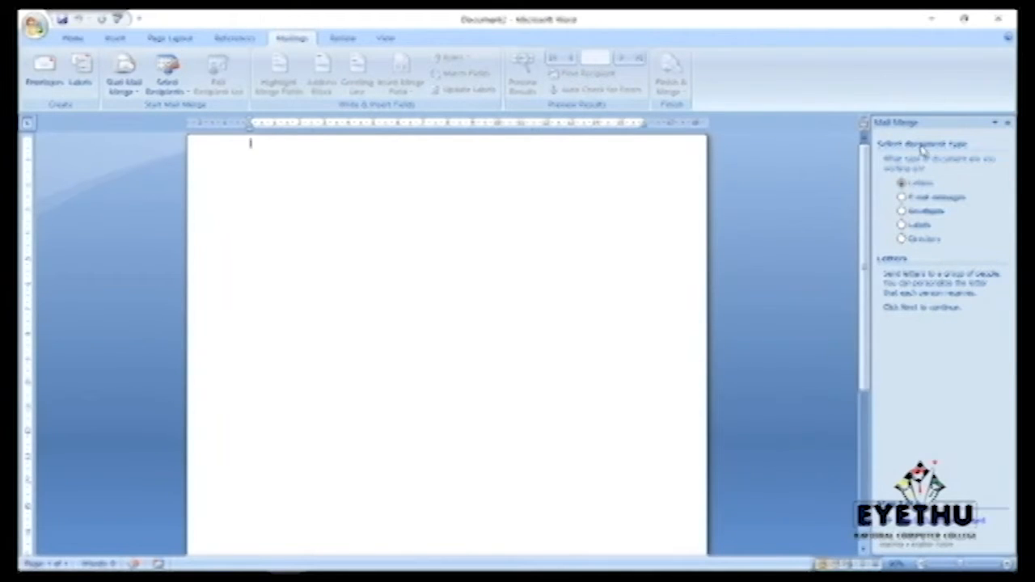
{"action": "left_click", "coordinate": [902, 211]}
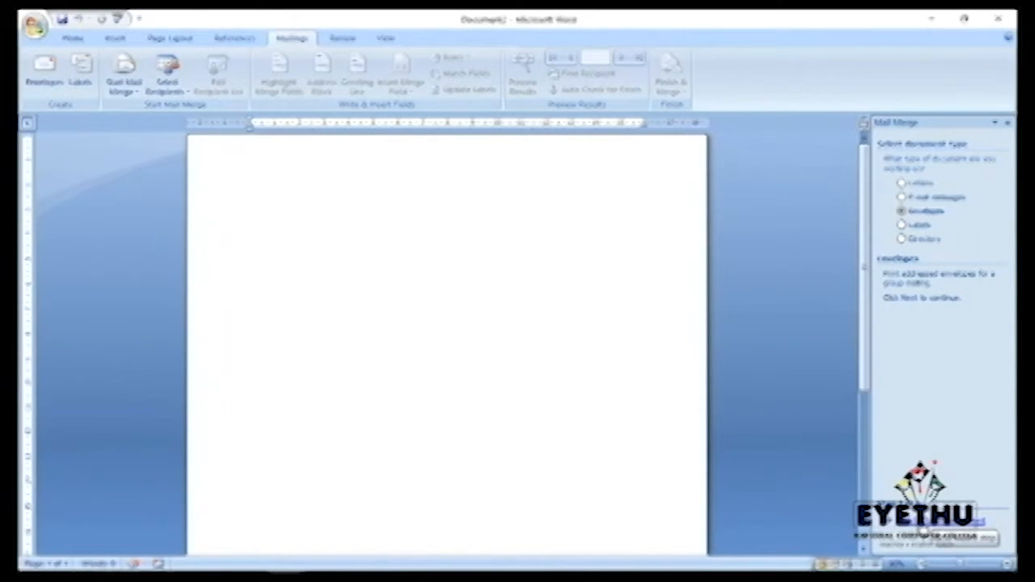
Step: Move the wizard to the Starting document step and open Envelope options
{"action": "left_click", "coordinate": [922, 531]}
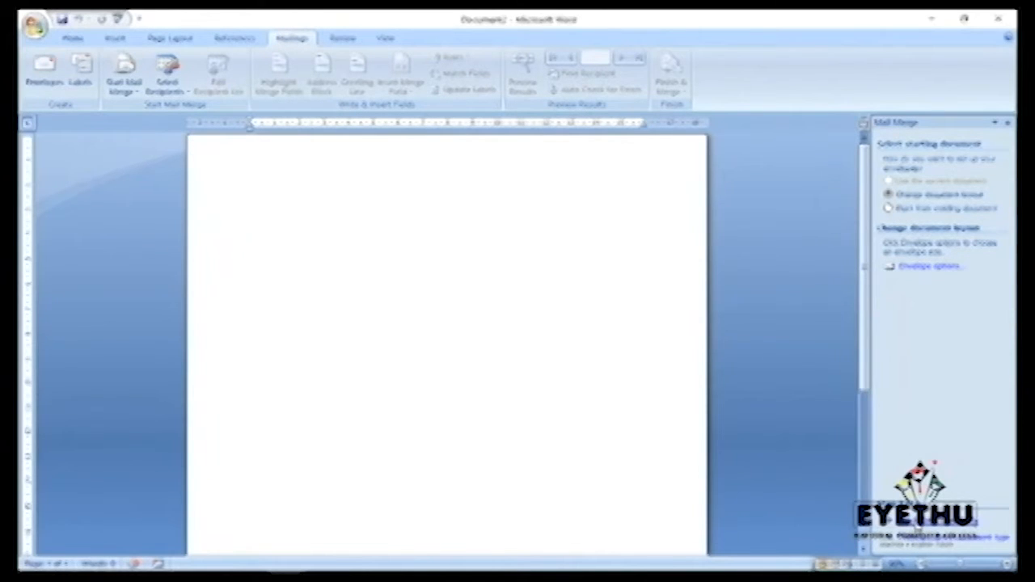
{"action": "left_click", "coordinate": [918, 526]}
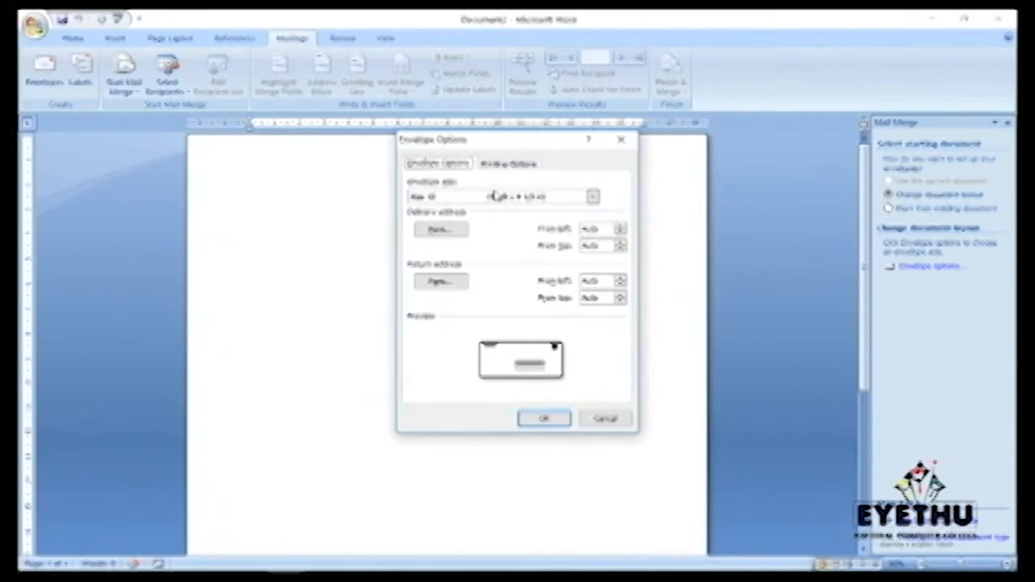
Step: Set the envelope size to Size 10 and accept the Envelope Options
{"action": "left_click", "coordinate": [594, 198]}
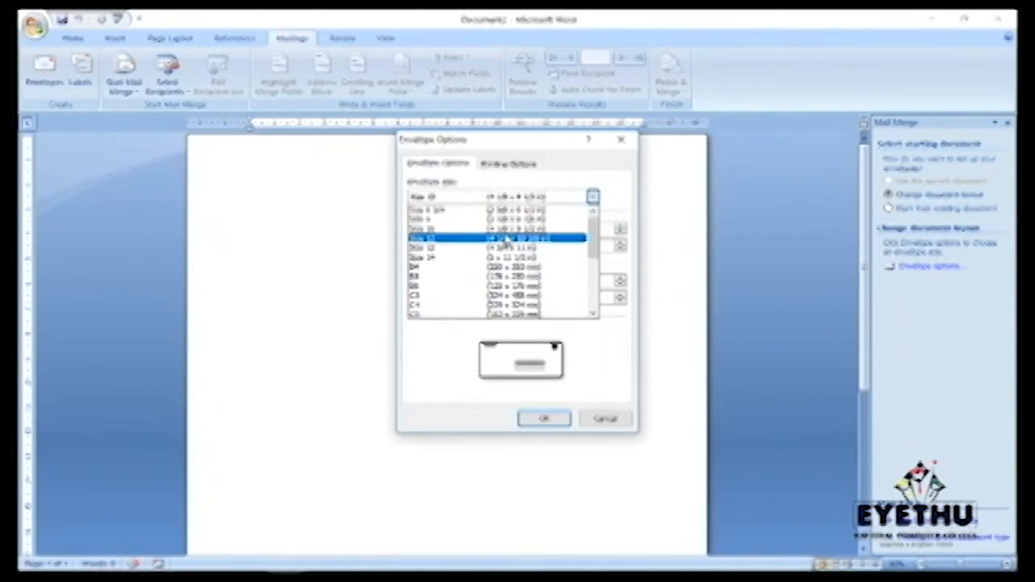
{"action": "left_click", "coordinate": [453, 230]}
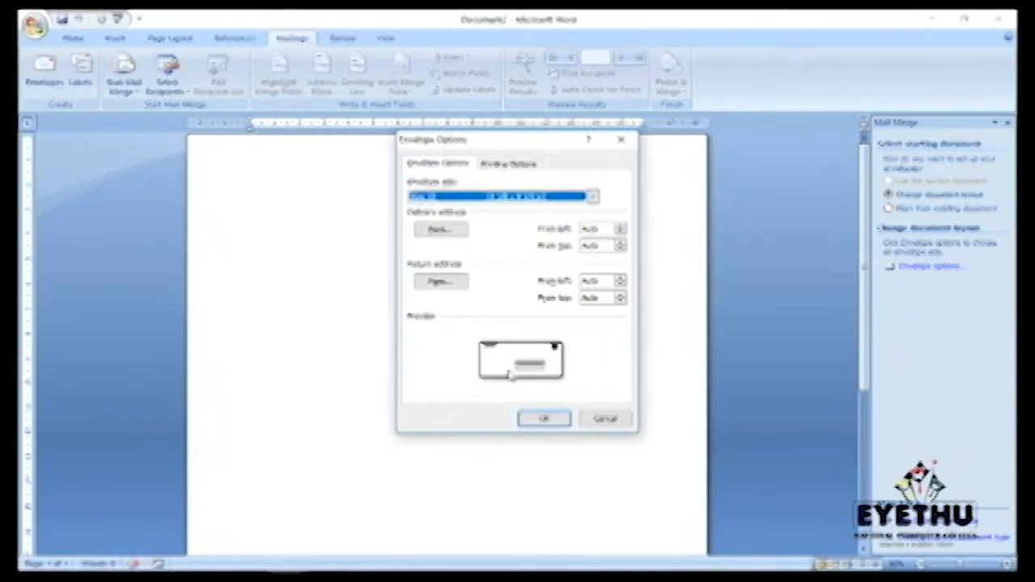
{"action": "left_click", "coordinate": [543, 419]}
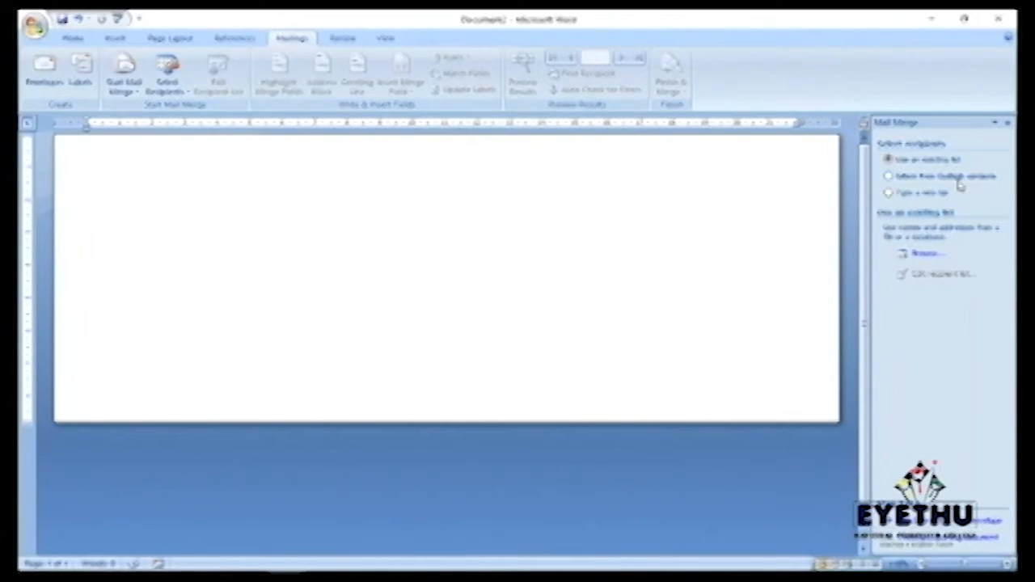
Step: Choose 'Type a new list' and create it to open the New Address List form
{"action": "left_click", "coordinate": [890, 194]}
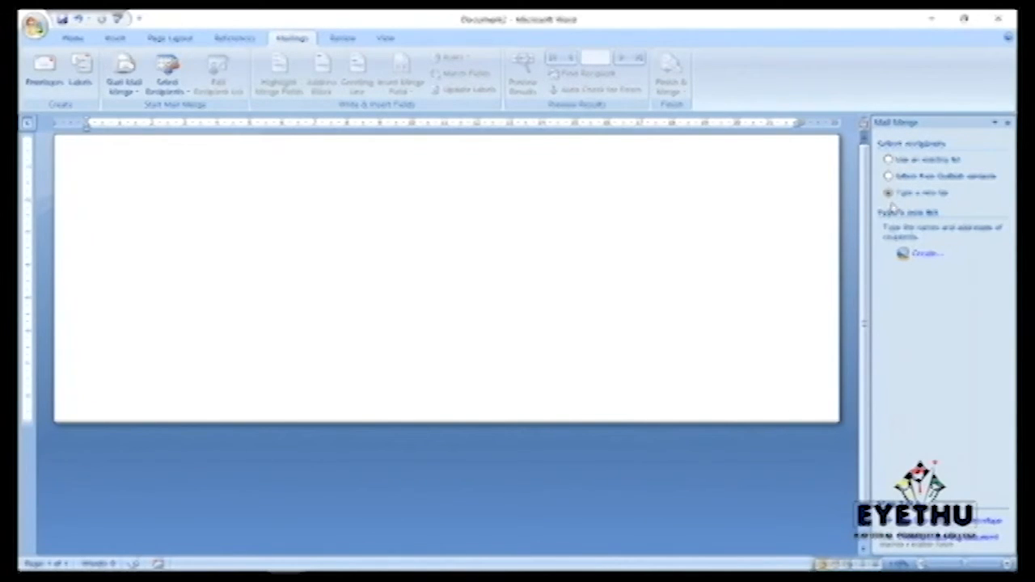
{"action": "left_click", "coordinate": [918, 255]}
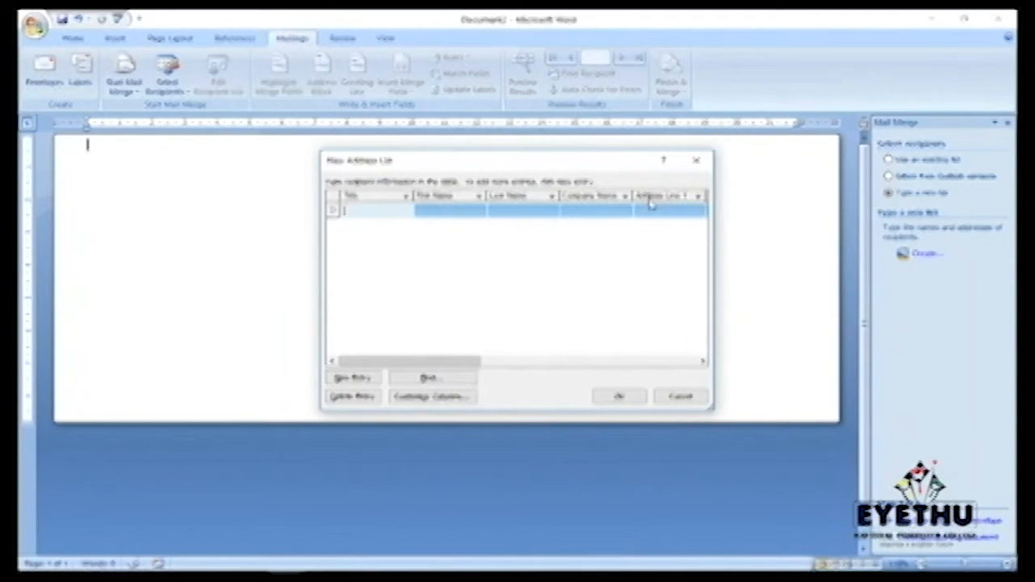
Step: Enter the first recipient's title Mrs, first name, last name and college company name
{"action": "left_click", "coordinate": [352, 210]}
{"action": "type", "text": "Mrs"}
{"action": "left_click", "coordinate": [431, 209]}
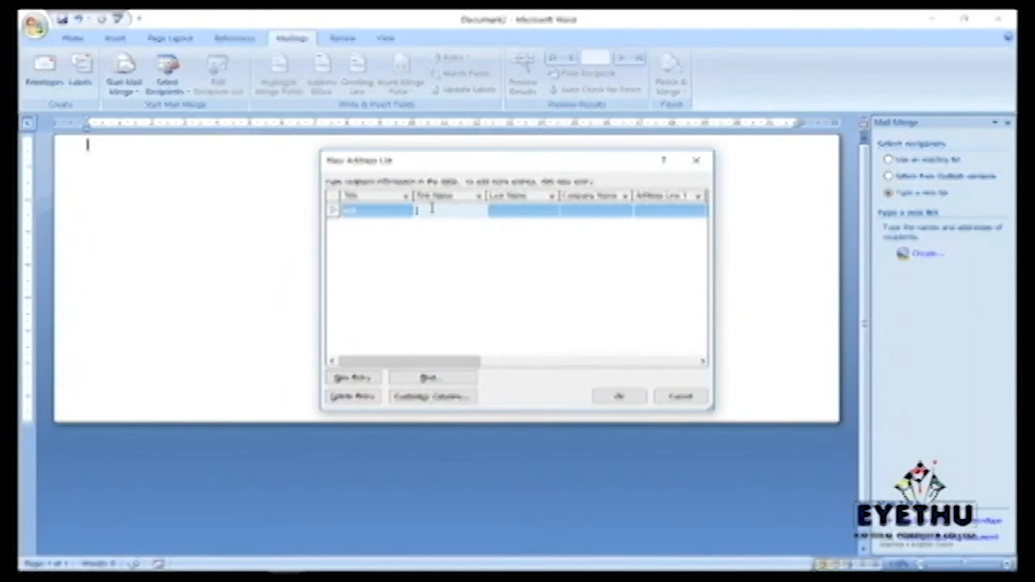
{"action": "left_click", "coordinate": [508, 212]}
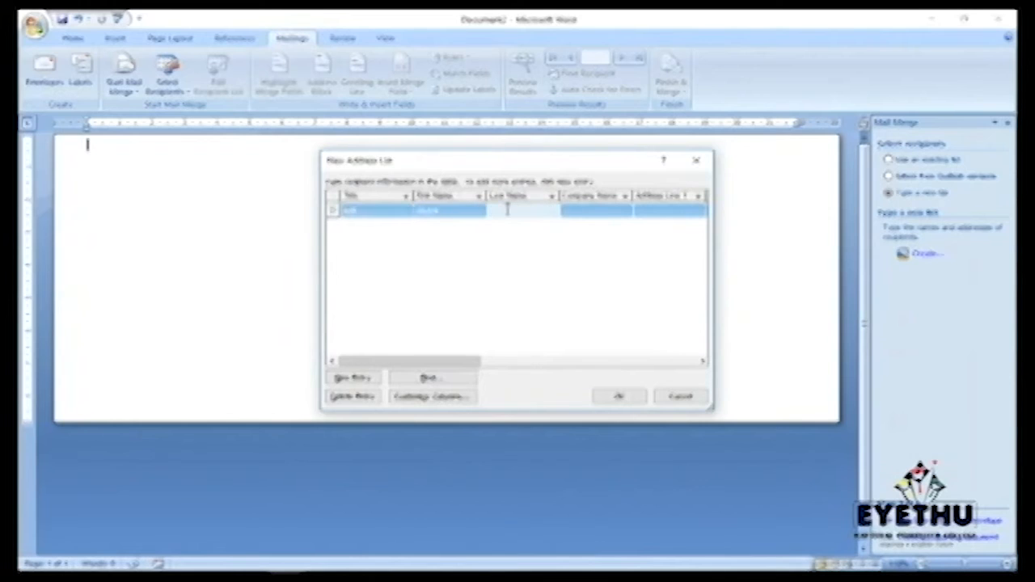
{"action": "left_click", "coordinate": [574, 215]}
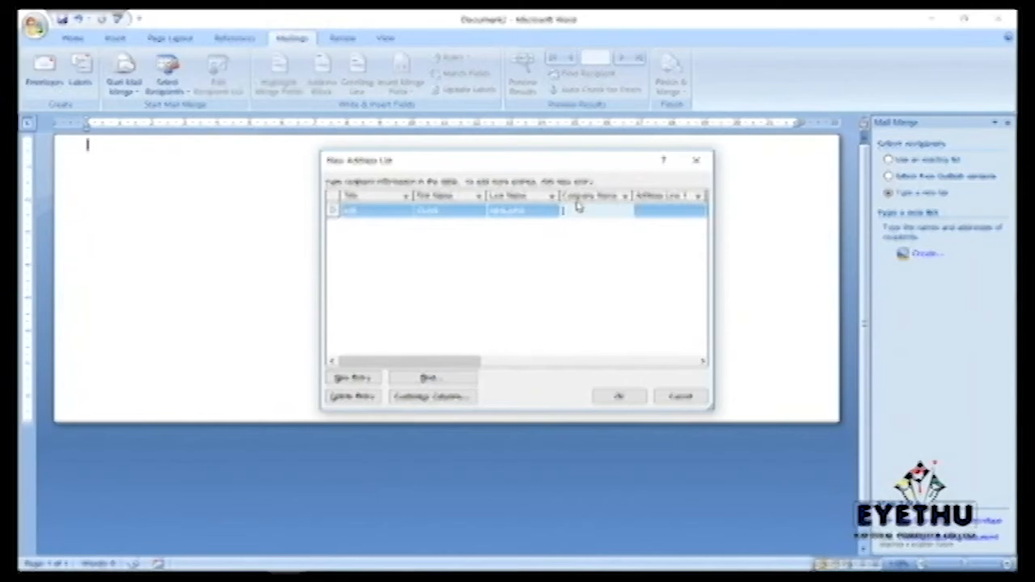
{"action": "type", "text": "eyethuuaining"}
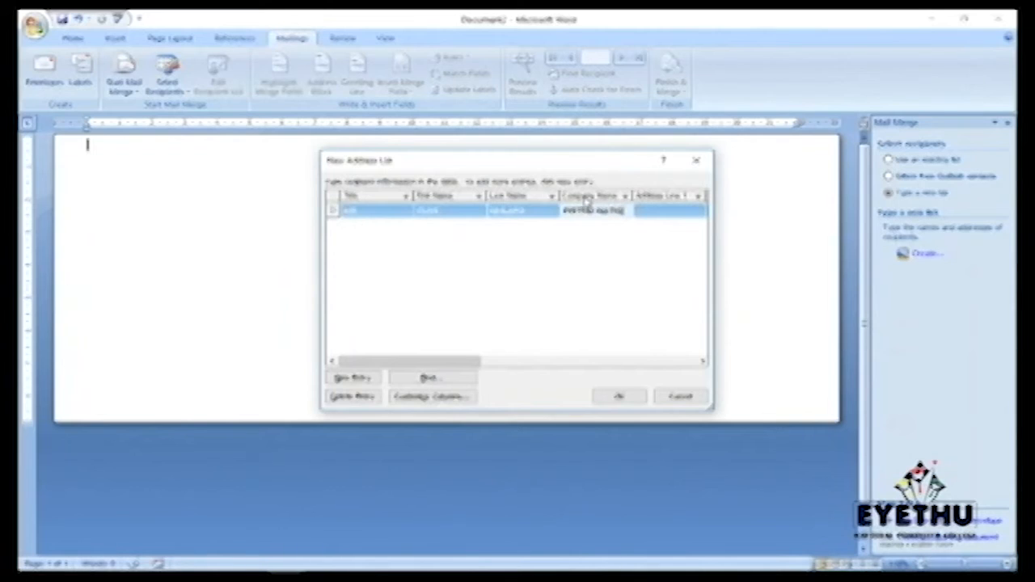
{"action": "type", "text": ".compaTER"}
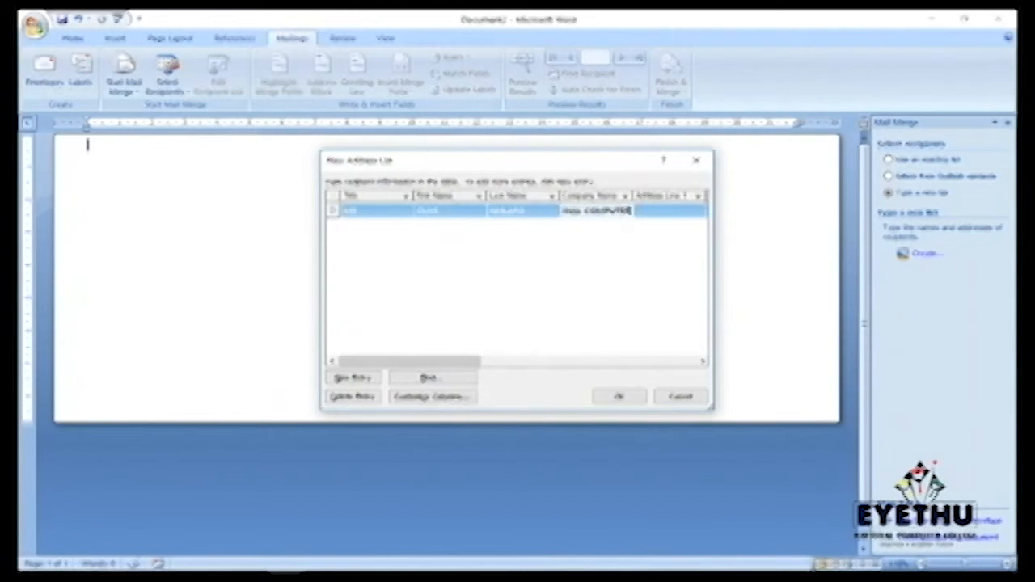
{"action": "type", "text": " COLLEGE"}
Step: Type the first recipient's street address into Address Line 1
{"action": "left_click", "coordinate": [649, 211]}
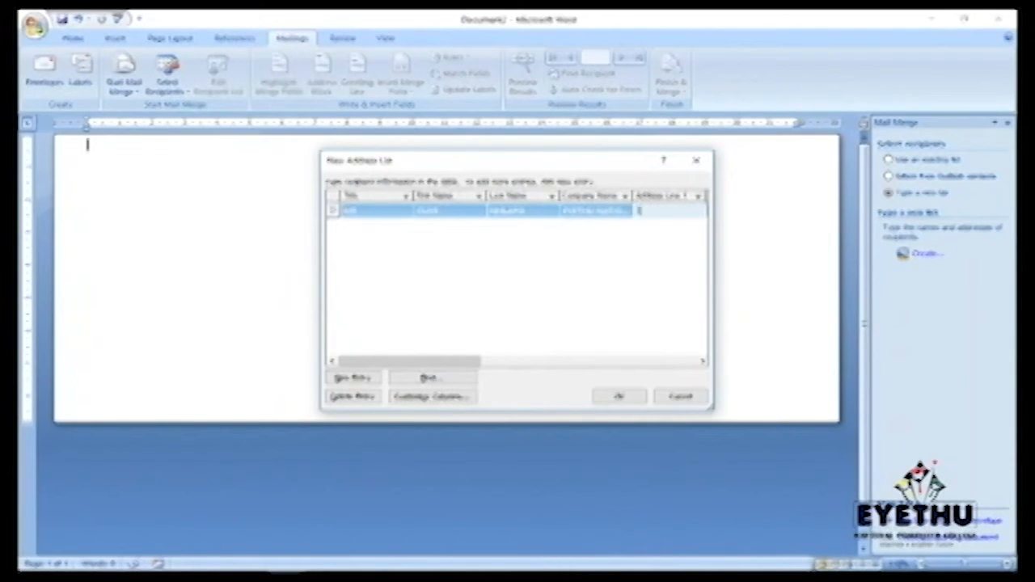
{"action": "type", "text": "college road PROTORI"}
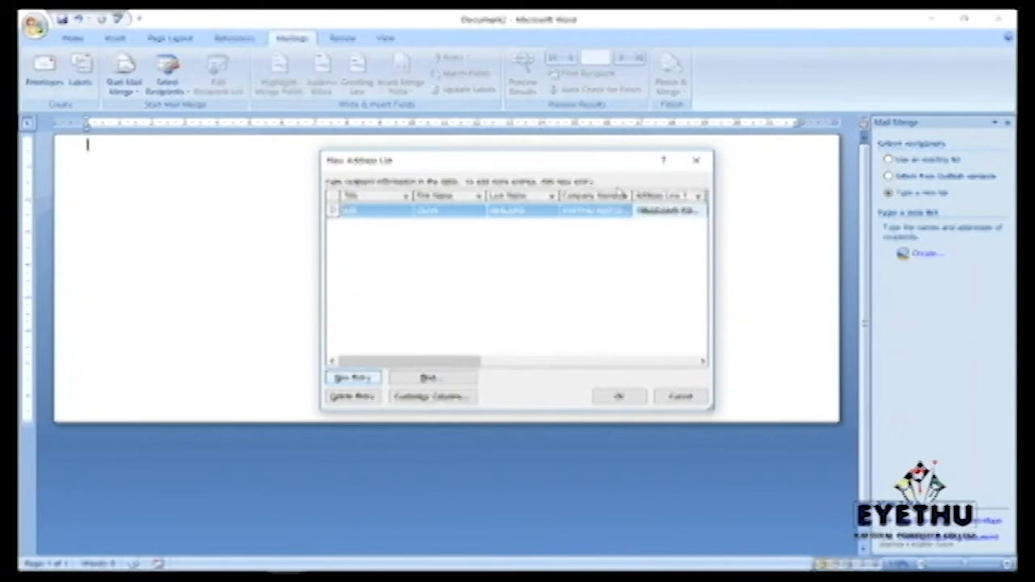
Step: Add new recipient rows and give the second recipient the title Mr
{"action": "left_click", "coordinate": [353, 378]}
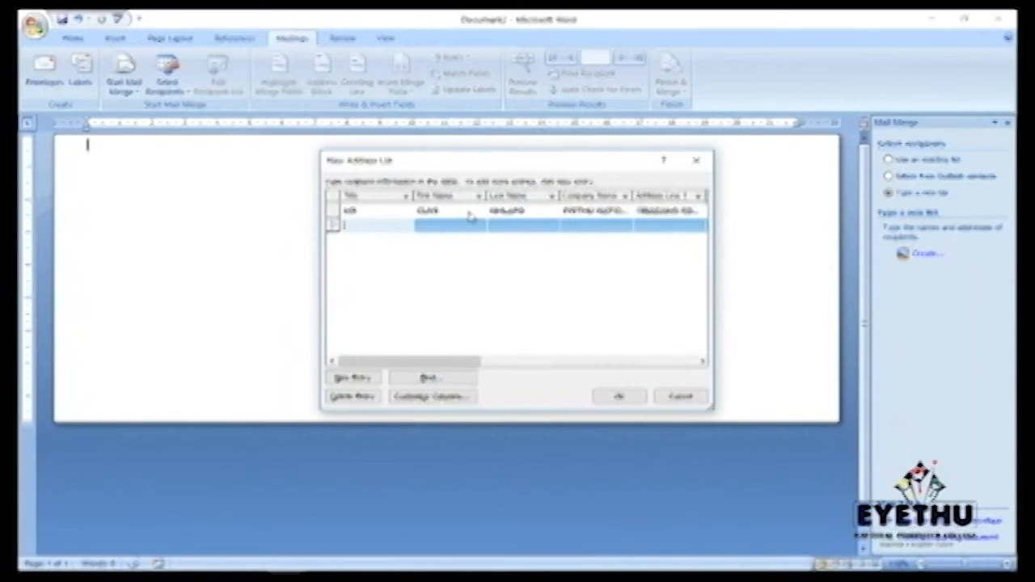
{"action": "left_click", "coordinate": [352, 379]}
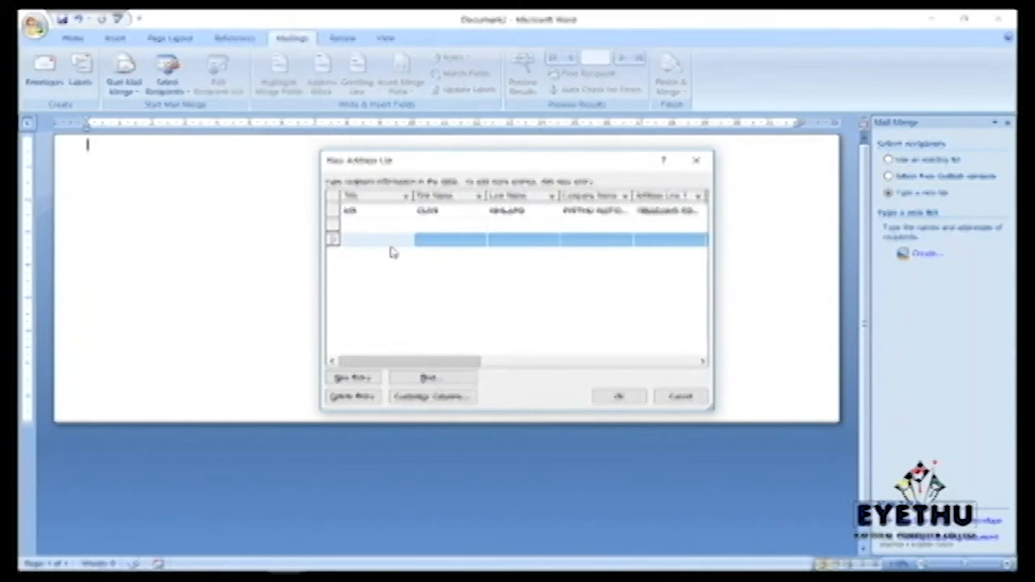
{"action": "left_click", "coordinate": [365, 224]}
{"action": "type", "text": "Mr"}
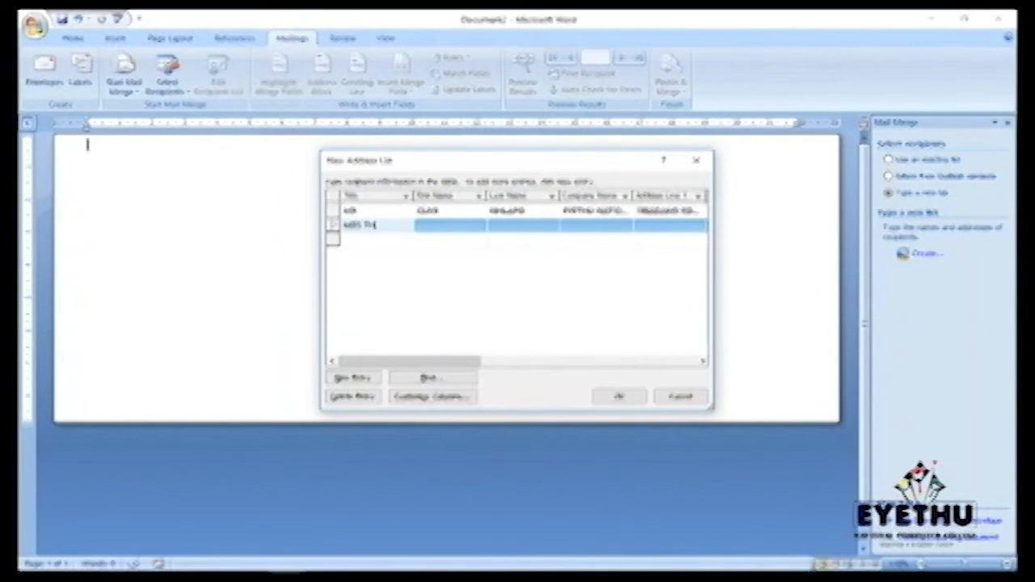
{"action": "type", "text": "S THAND"}
{"action": "key", "text": "BackSpace"}
{"action": "key", "text": "BackSpace"}
{"action": "key", "text": "BackSpace"}
{"action": "key", "text": "BackSpace"}
{"action": "key", "text": "BackSpace"}
{"action": "key", "text": "BackSpace"}
Step: Enter the second recipient's first and last names and company name EYETHU
{"action": "left_click", "coordinate": [432, 226]}
{"action": "type", "text": "EG"}
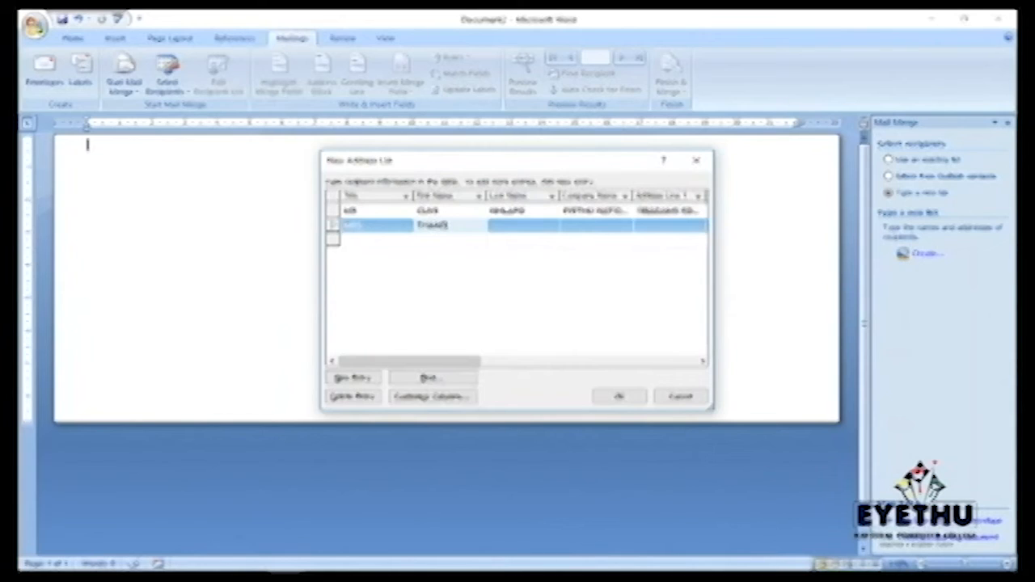
{"action": "left_click", "coordinate": [497, 224]}
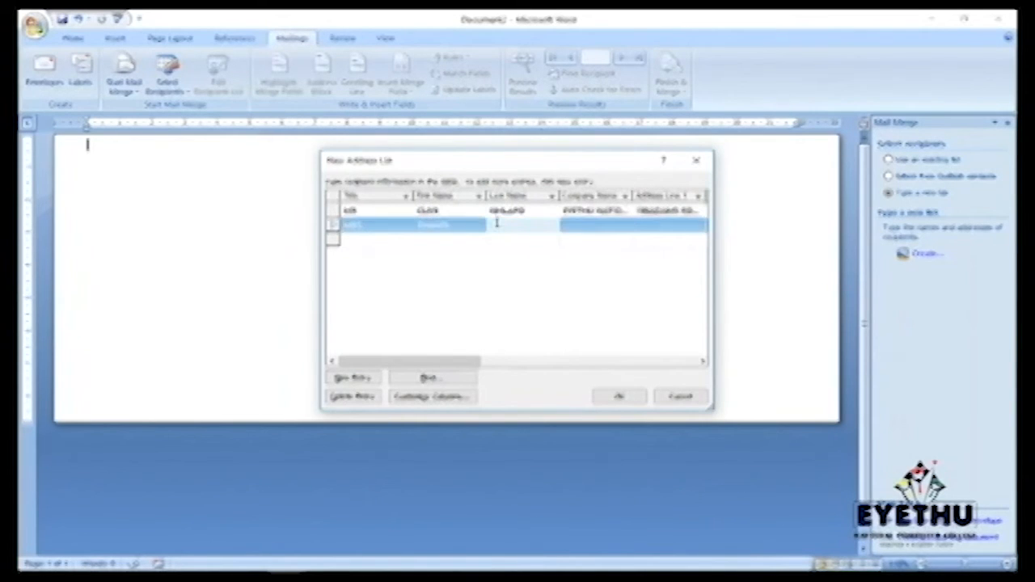
{"action": "type", "text": "EASS"}
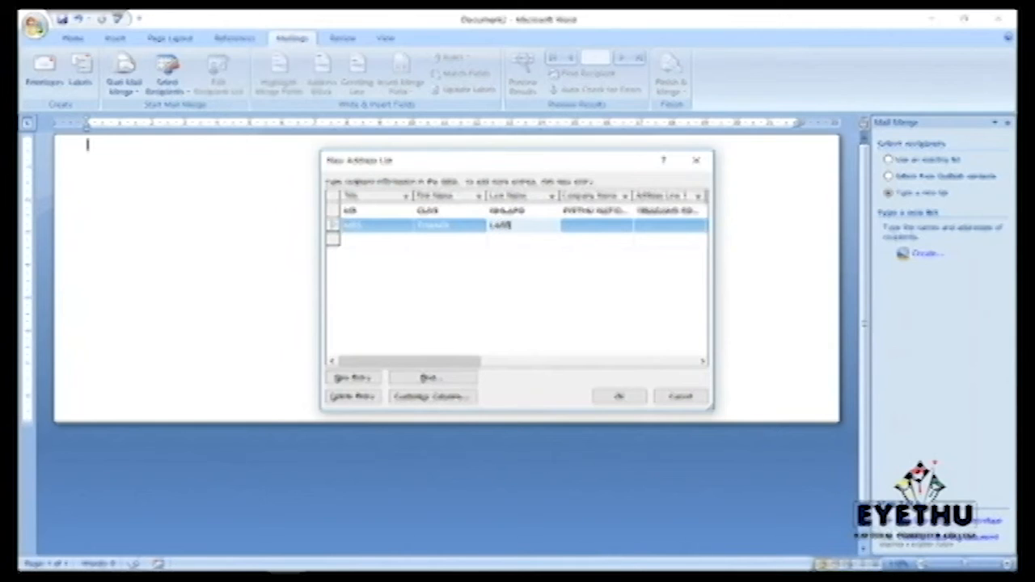
{"action": "left_click", "coordinate": [569, 224]}
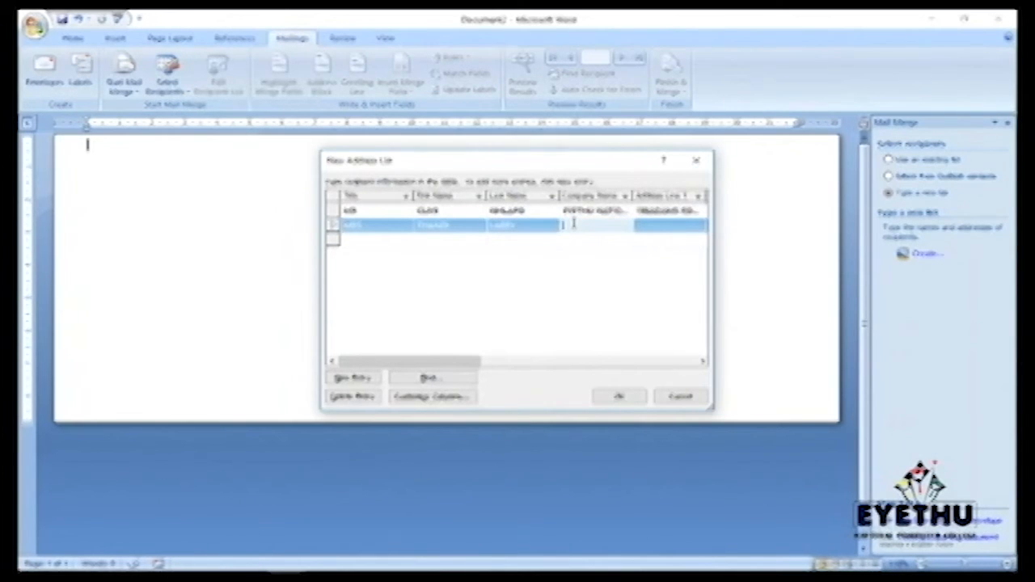
{"action": "type", "text": "EYETHU"}
{"action": "left_click", "coordinate": [663, 226]}
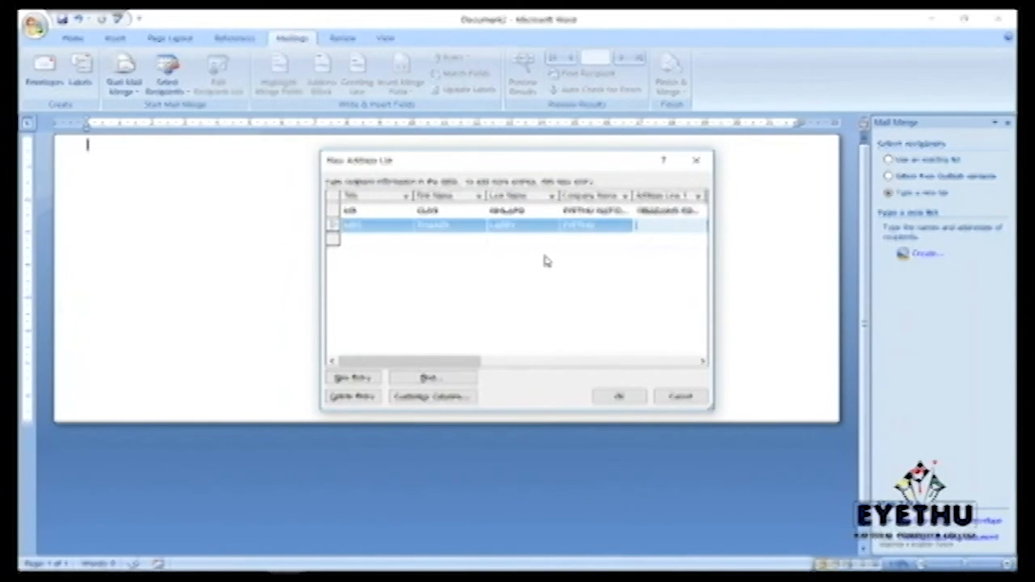
Step: Save the two typed recipients as the address list file CONTACTS.mdb
{"action": "left_click", "coordinate": [620, 399]}
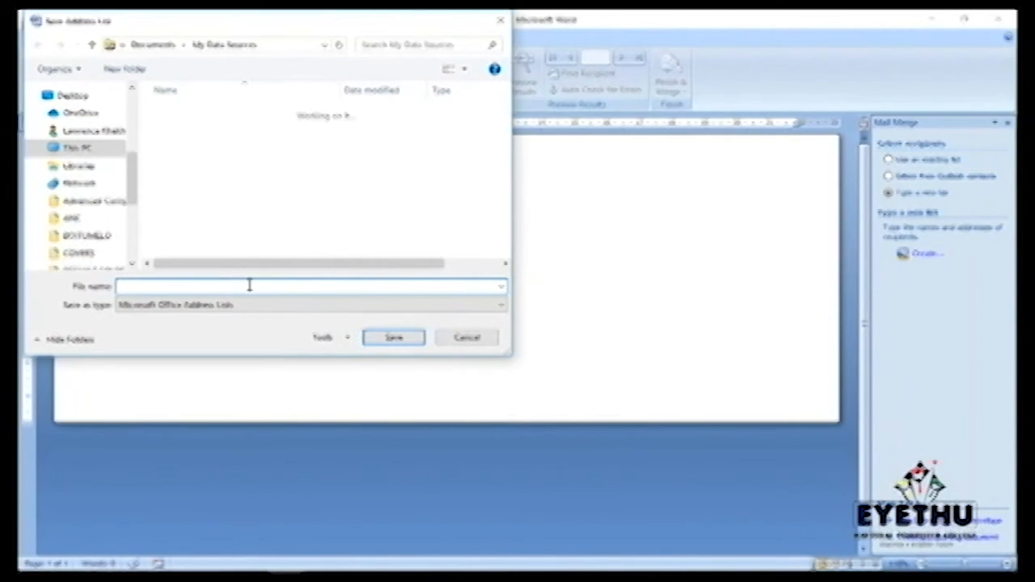
{"action": "type", "text": "CONTACTS"}
{"action": "left_click", "coordinate": [395, 339]}
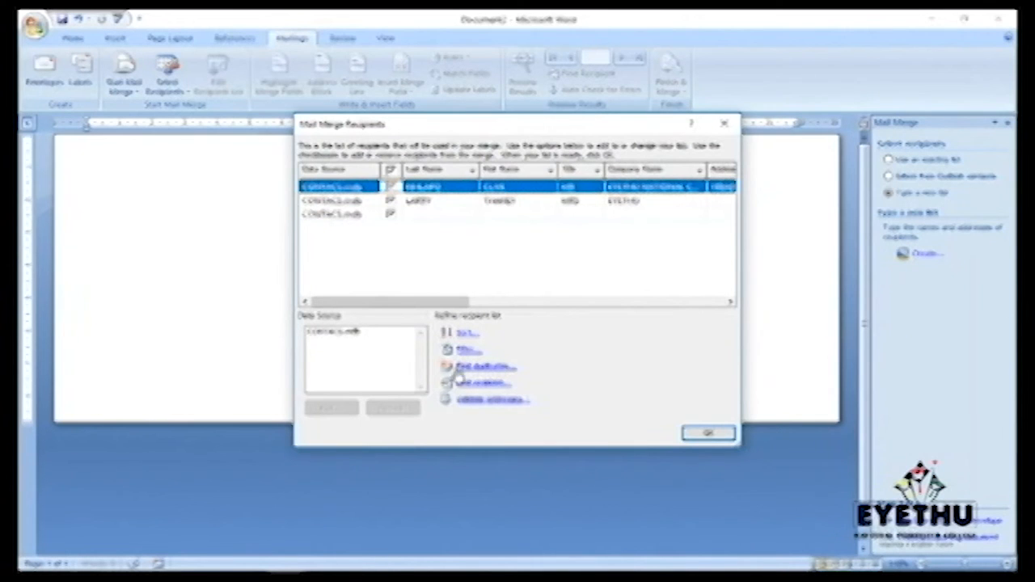
Step: Accept the CONTACTS recipients for the merge without applying any sort or filter
{"action": "left_click", "coordinate": [458, 338]}
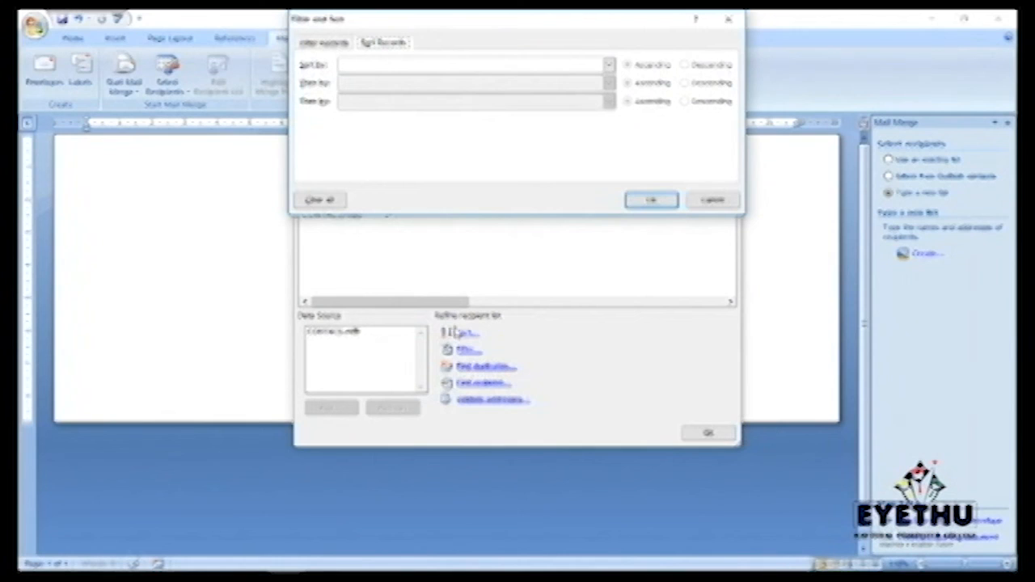
{"action": "left_click", "coordinate": [727, 18]}
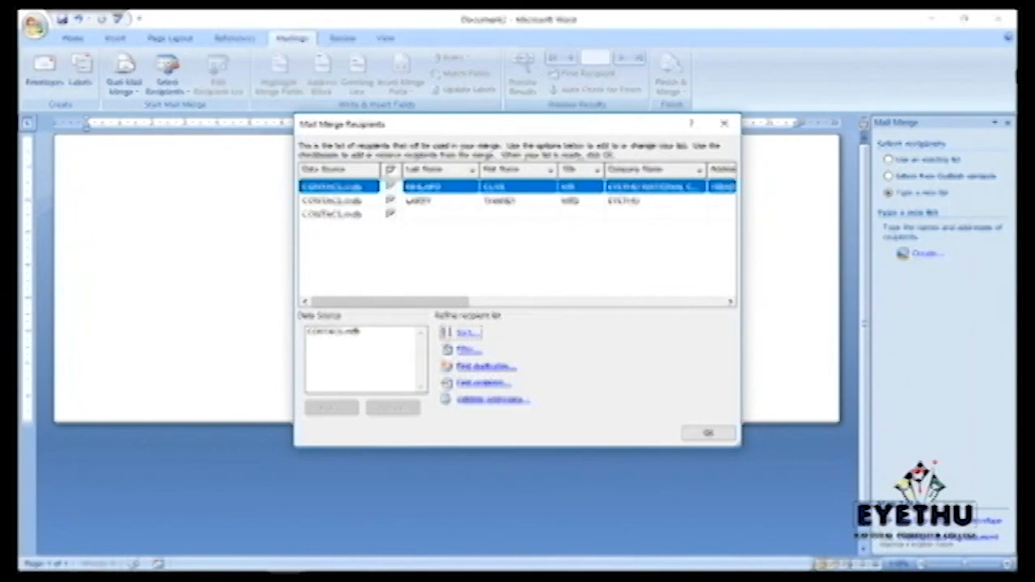
{"action": "left_click", "coordinate": [708, 436]}
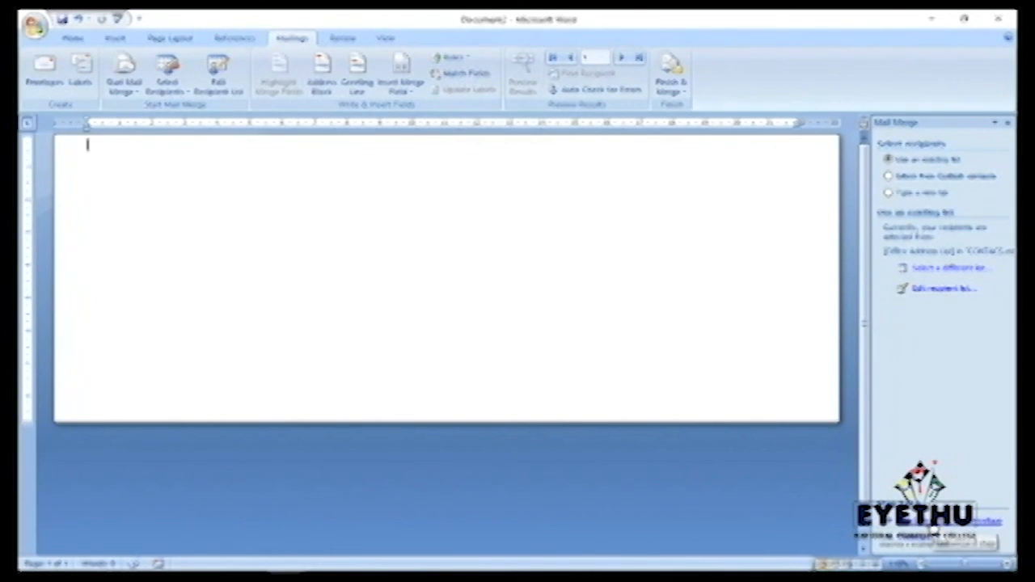
Step: Go on to the Arrange your envelope step of the Mail Merge wizard
{"action": "left_click", "coordinate": [963, 524]}
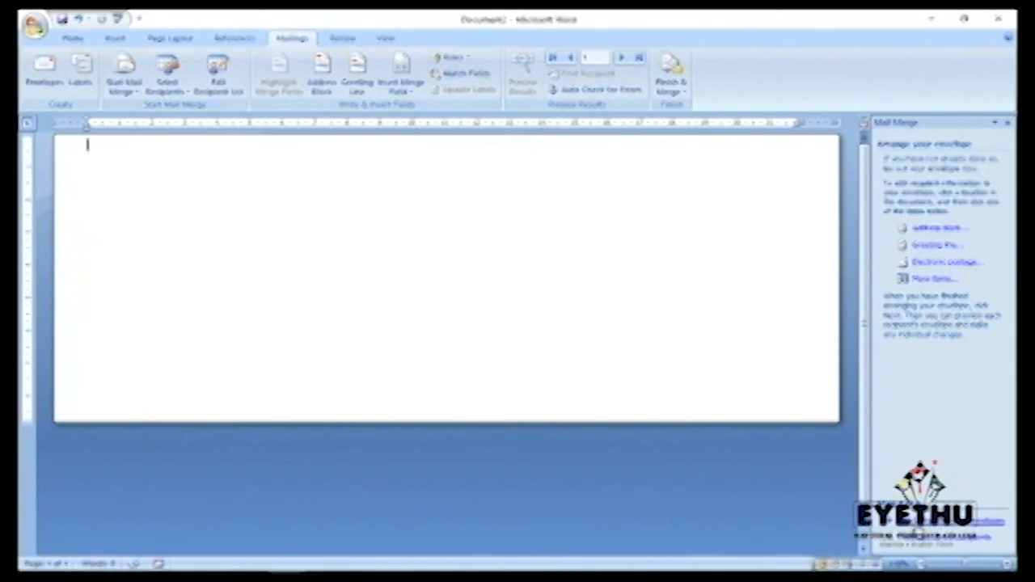
Step: Move the wizard through Preview your envelopes to the final Complete the merge step
{"action": "left_click", "coordinate": [922, 522]}
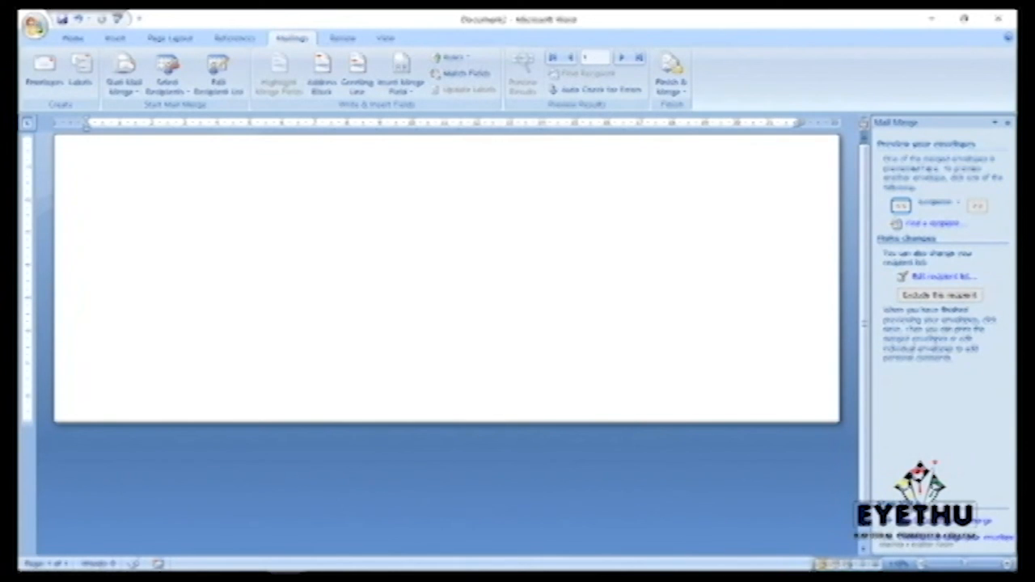
{"action": "left_click", "coordinate": [983, 536]}
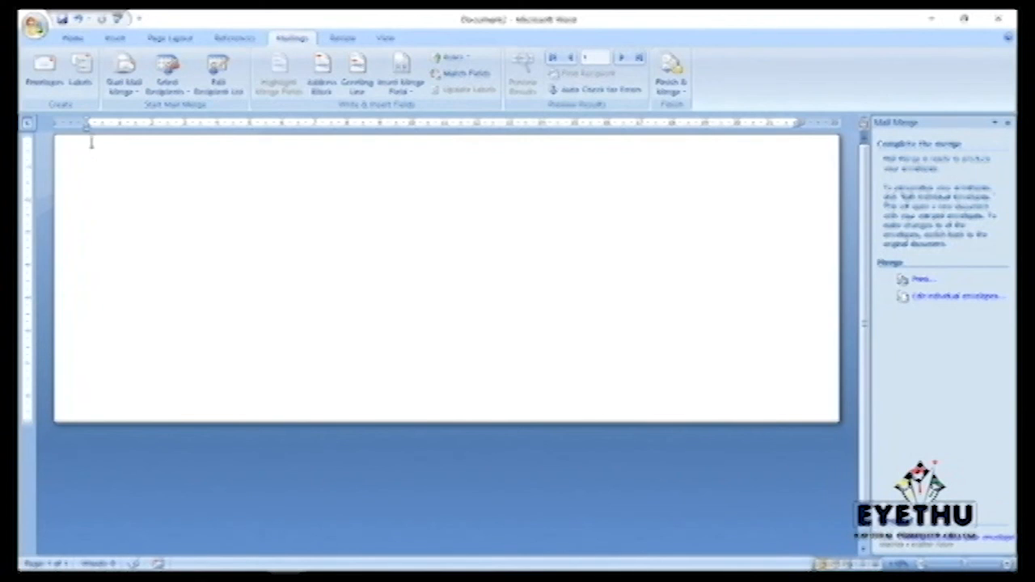
{"action": "left_click", "coordinate": [47, 85]}
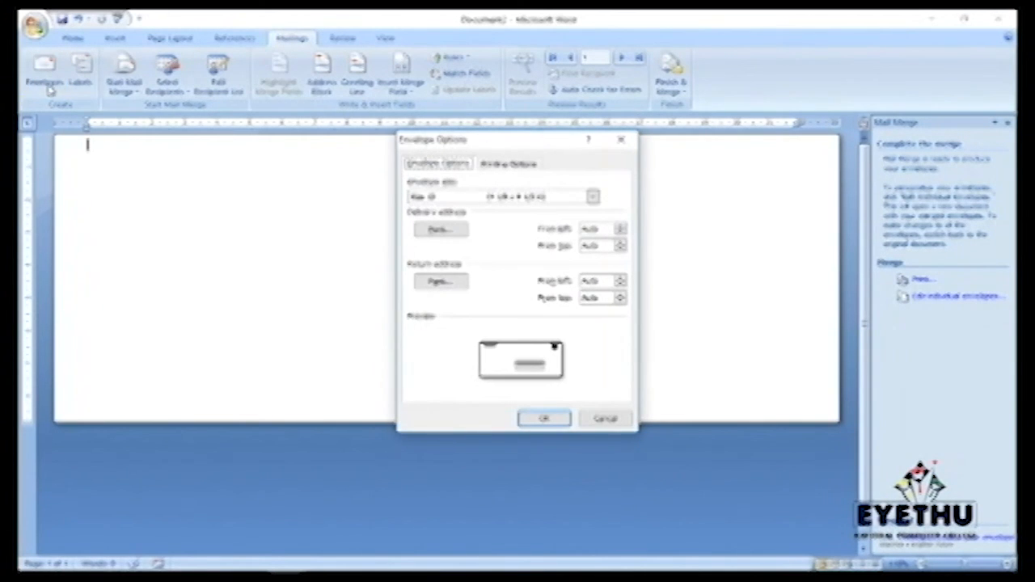
{"action": "left_click", "coordinate": [620, 143]}
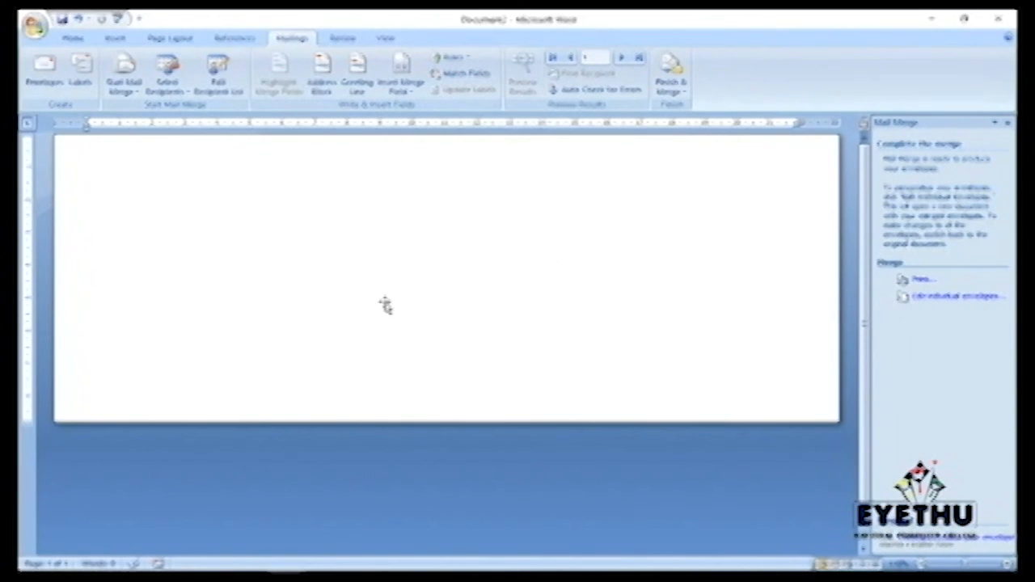
{"action": "left_click", "coordinate": [141, 95]}
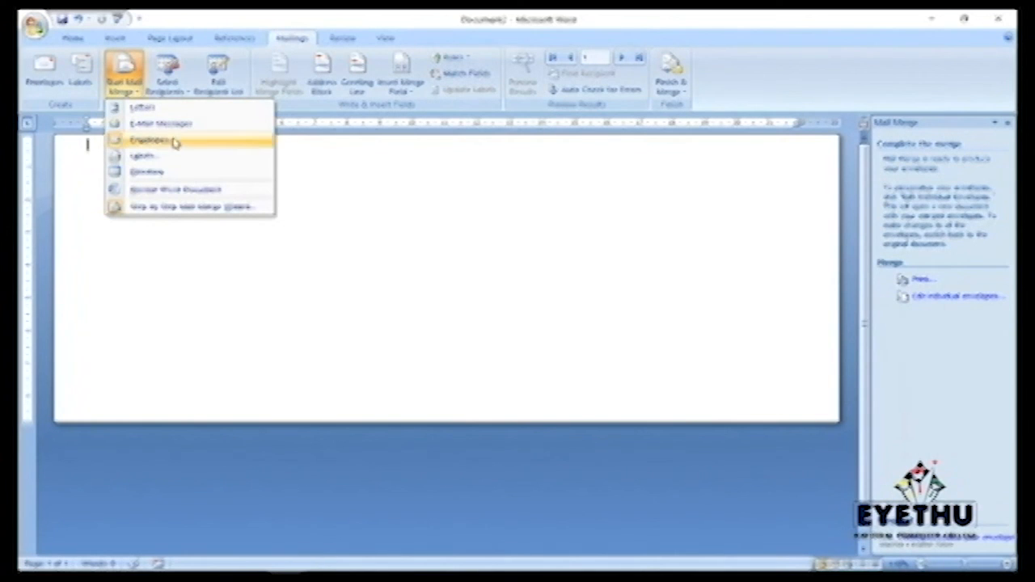
{"action": "left_click", "coordinate": [430, 176]}
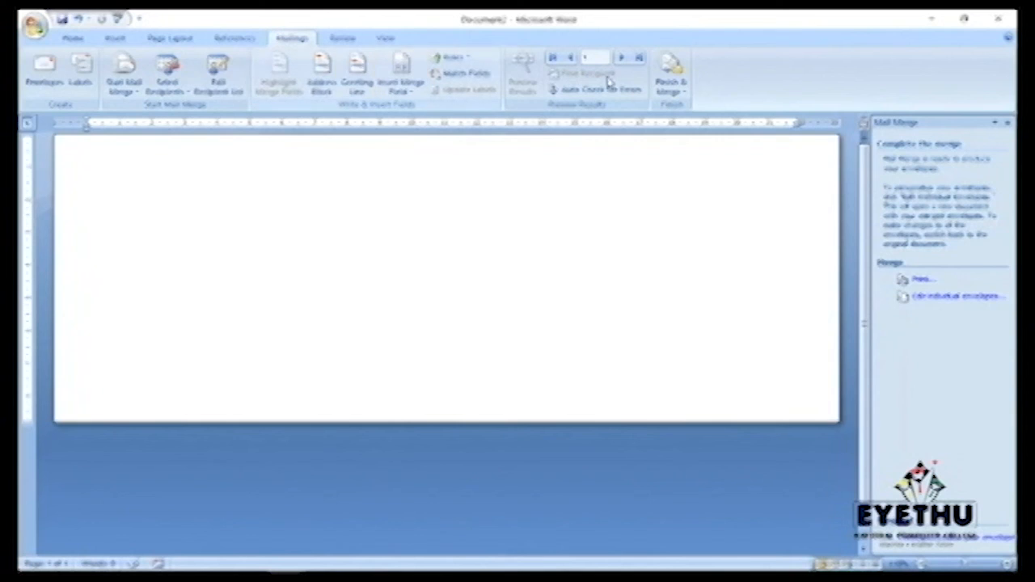